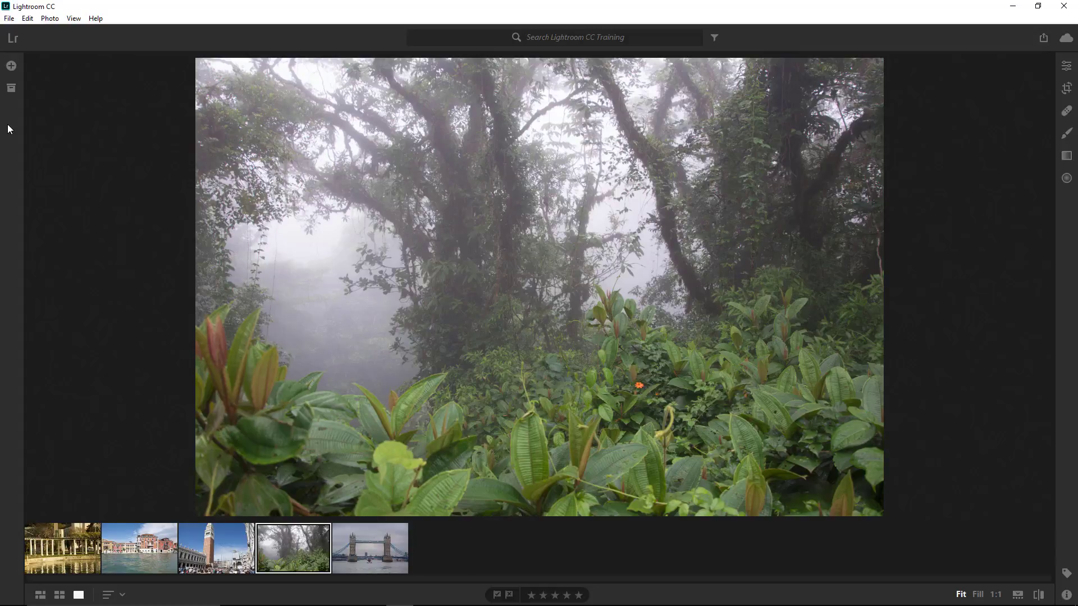
Open the My Photos album panel, then close it again.
click(12, 91)
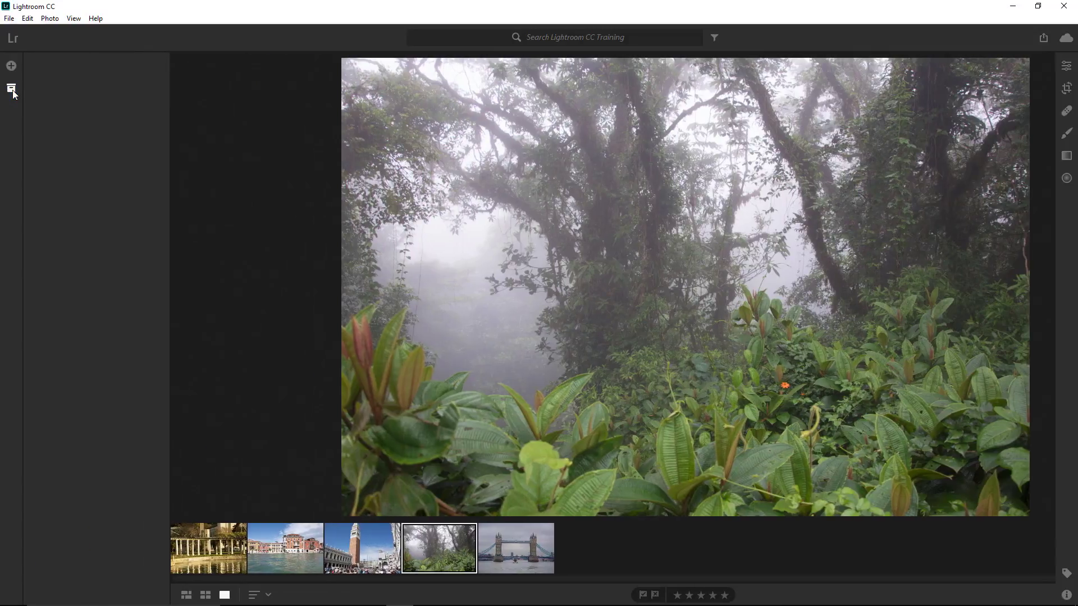
click(11, 90)
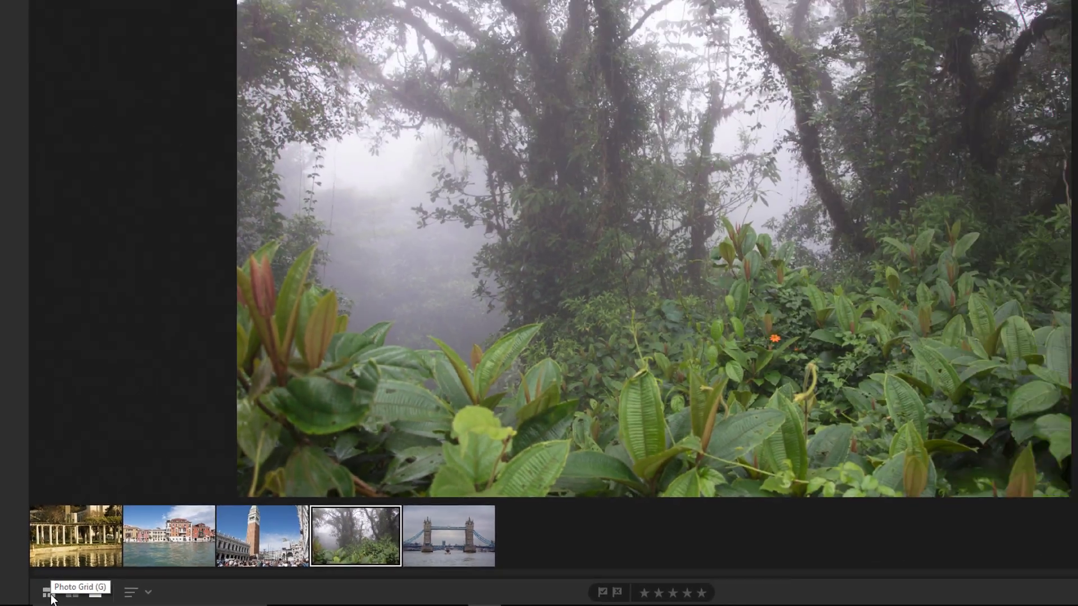
Cycle through Photo Grid, Square Grid and Detail views, then open the sort order menu.
click(103, 582)
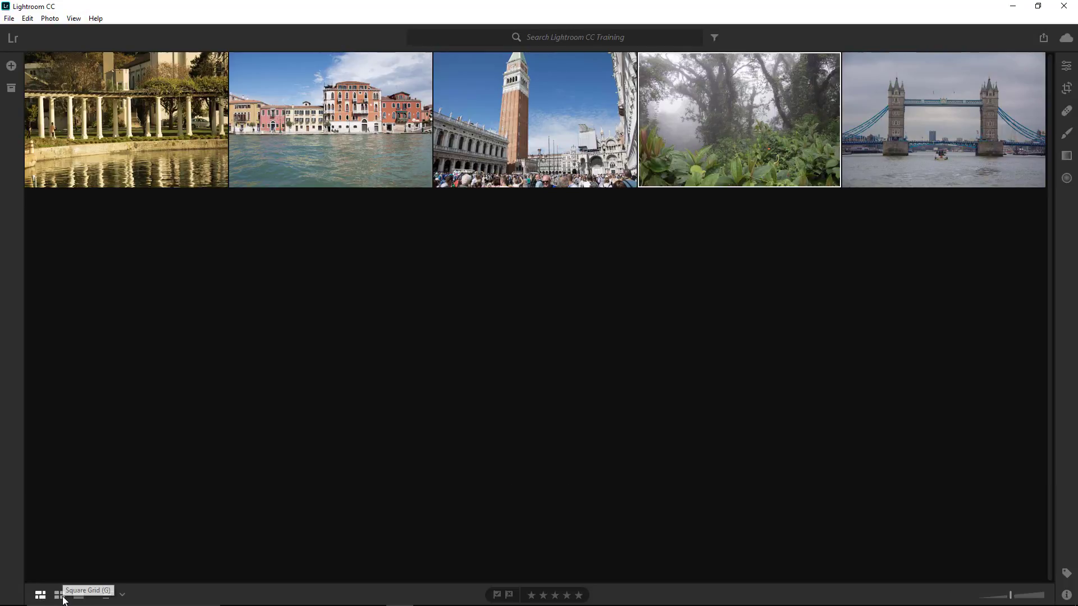
click(60, 597)
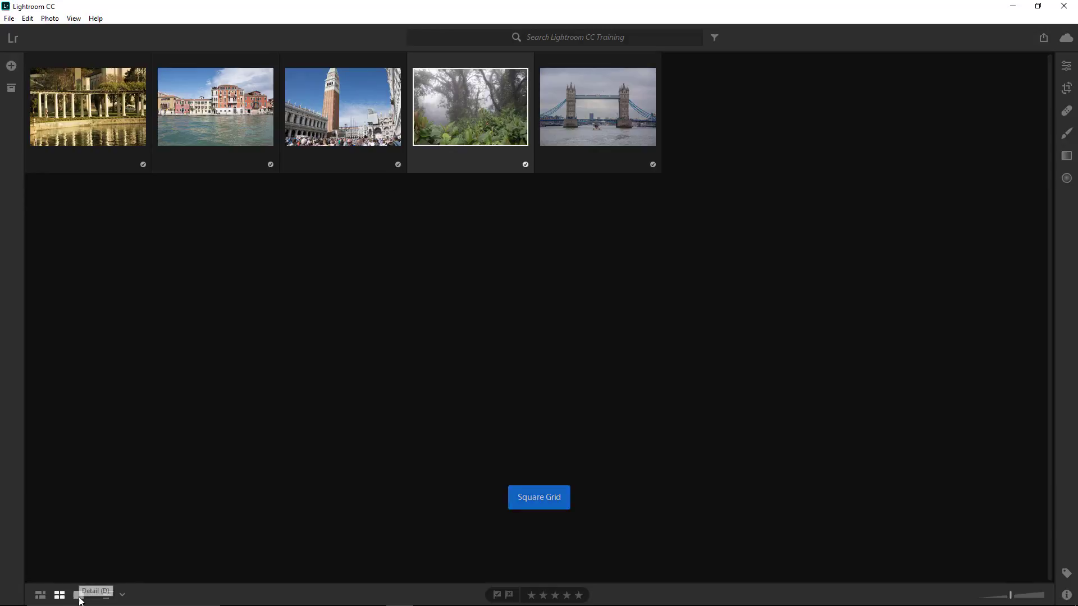
click(80, 597)
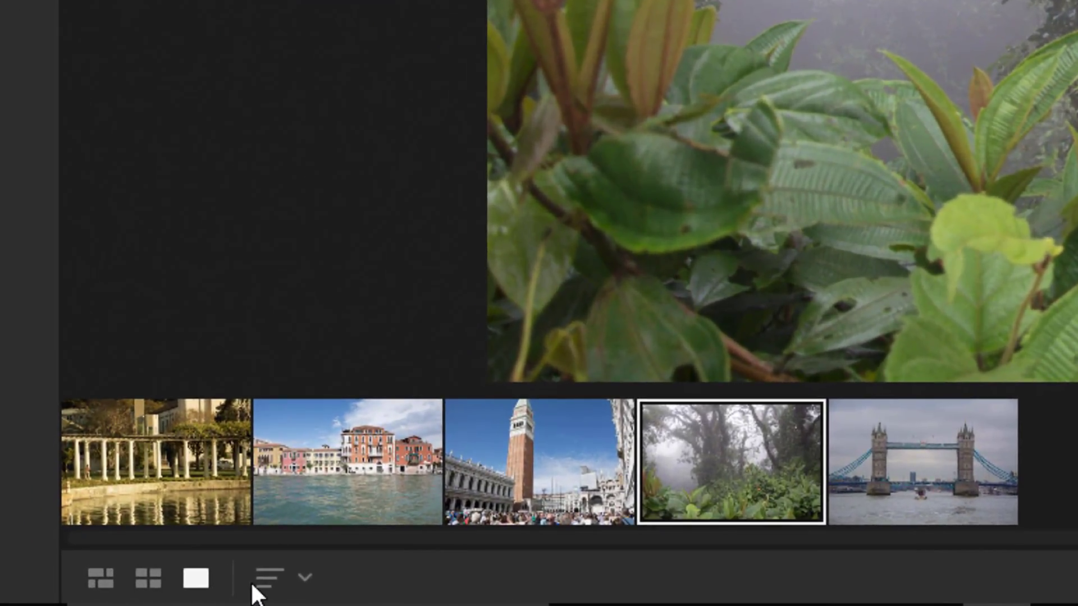
click(107, 596)
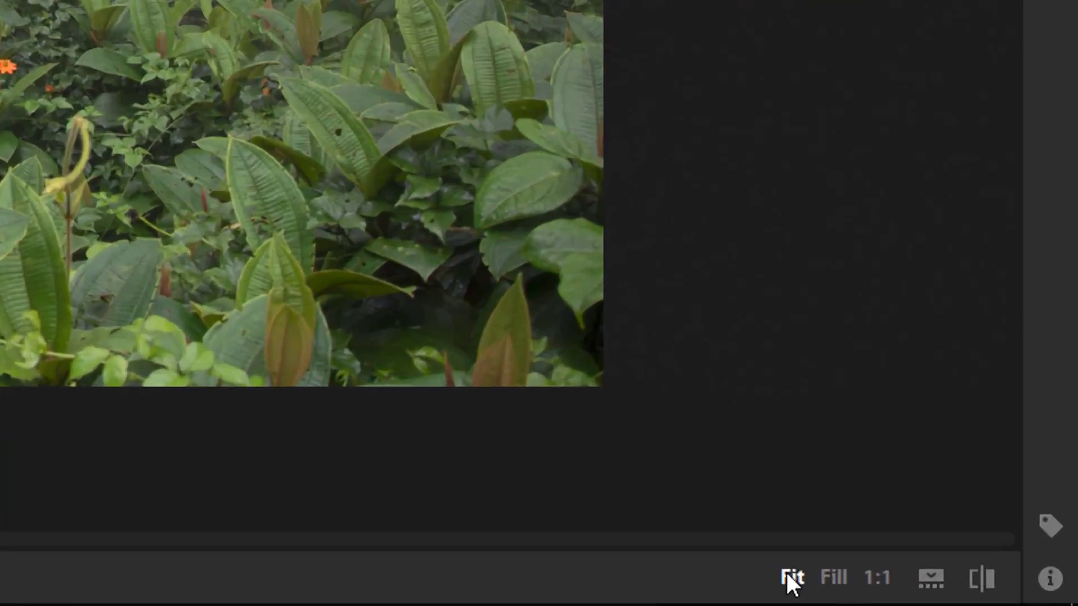
Compare Fill and Fit framing of the forest photo, pan it, then zoom to 1:1.
click(977, 596)
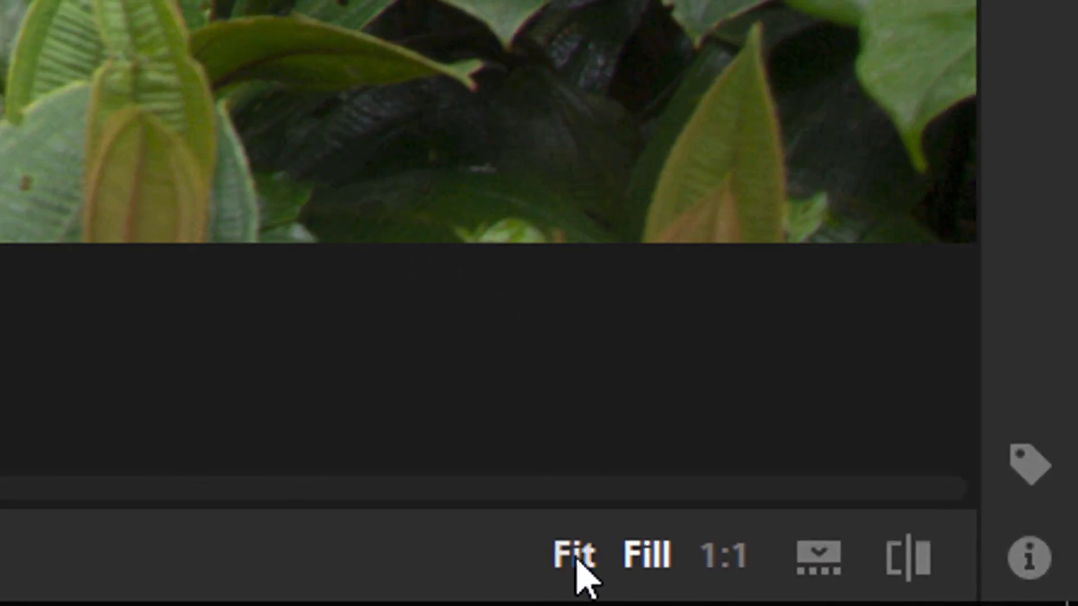
click(575, 556)
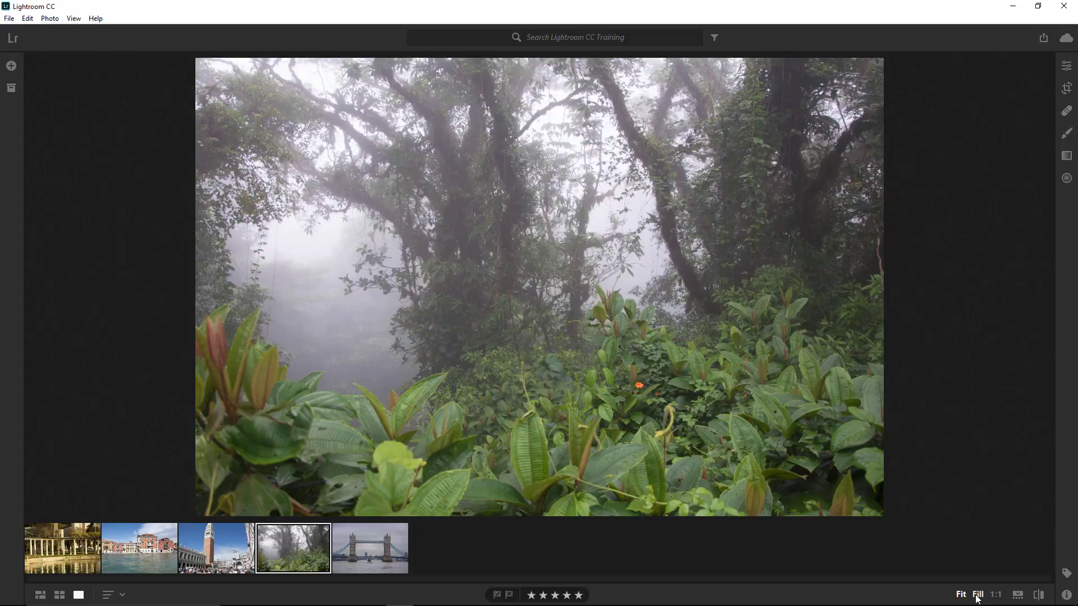
click(977, 598)
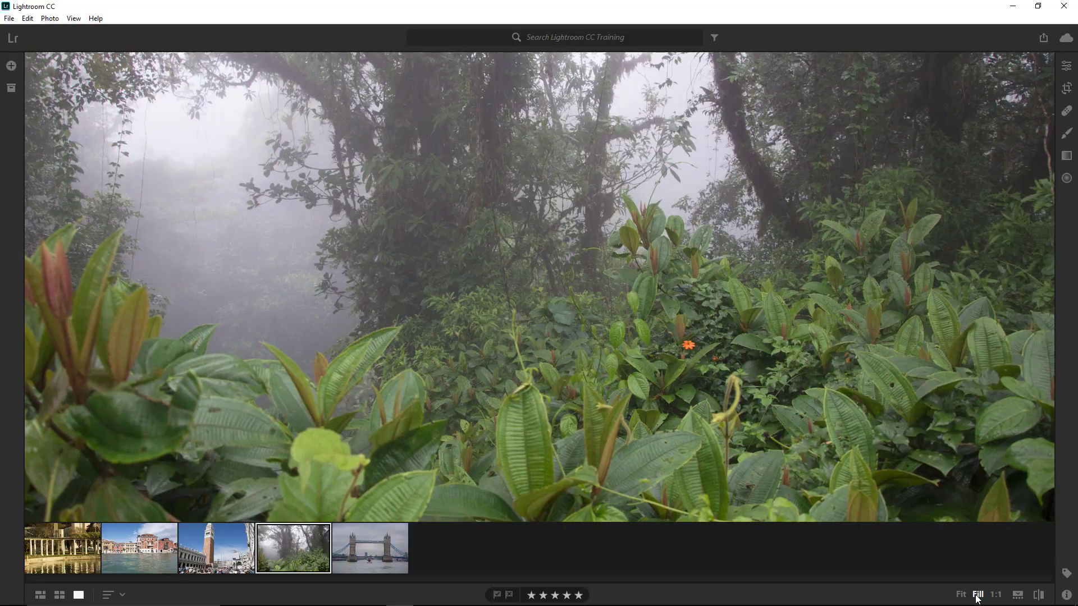
drag(818, 457, 729, 153)
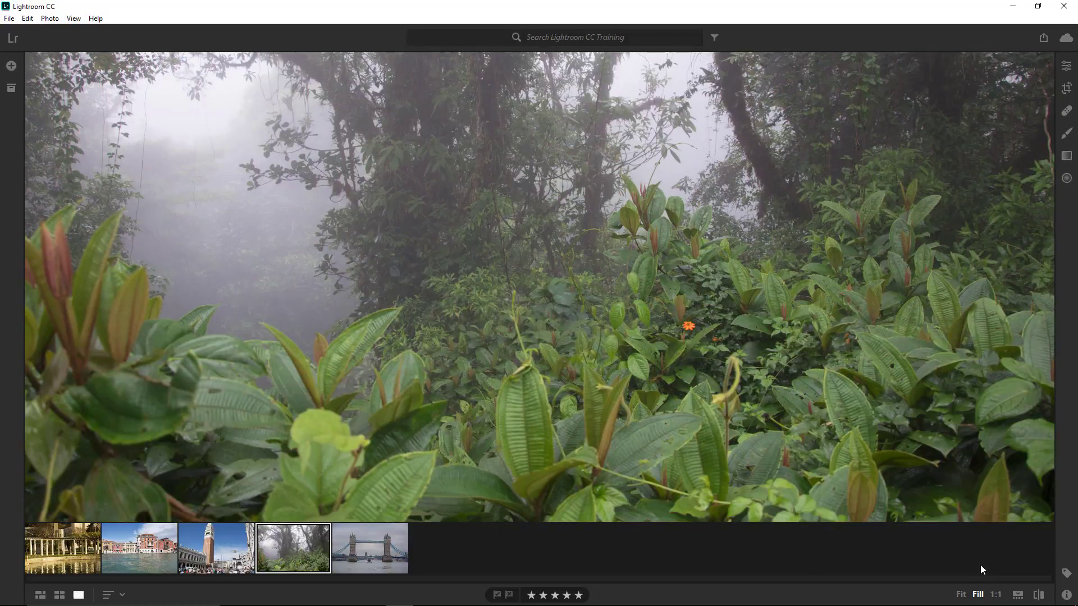
click(996, 595)
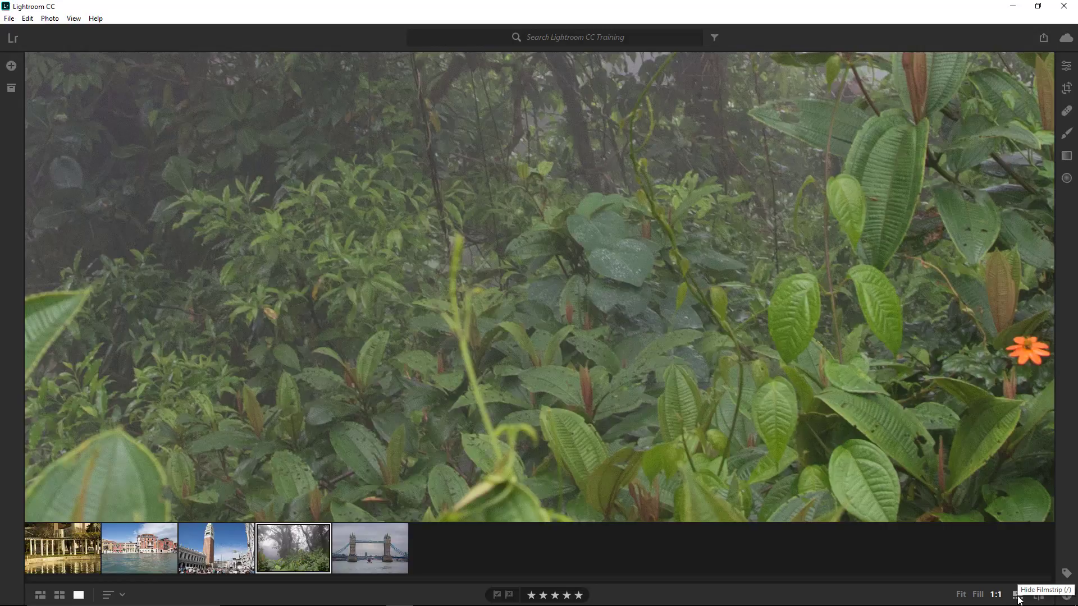
Hide and show the thumbnail filmstrip twice, ending with it visible.
click(1019, 596)
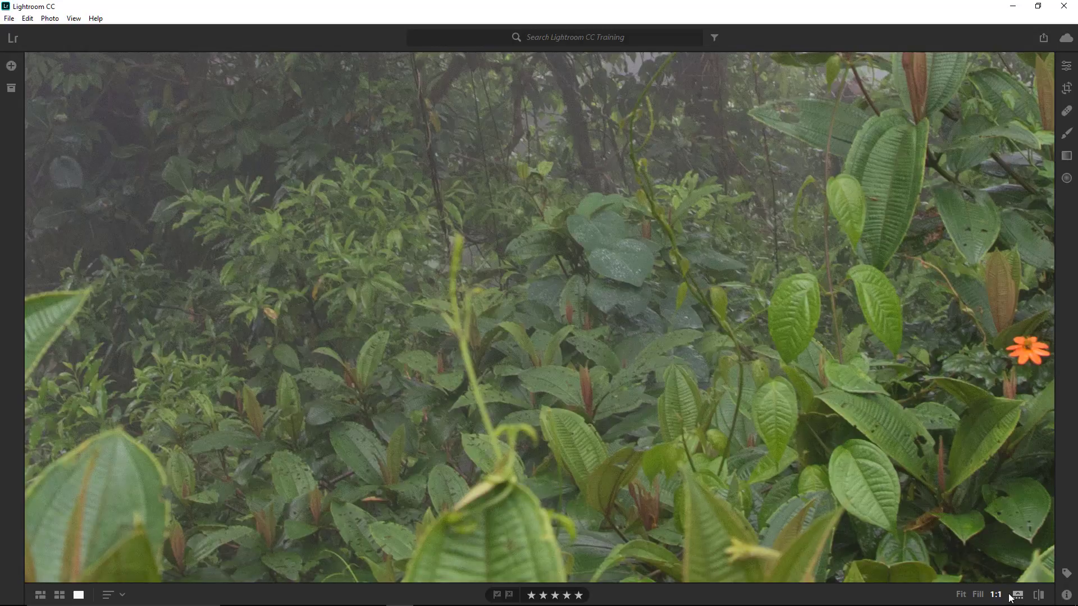
click(1010, 599)
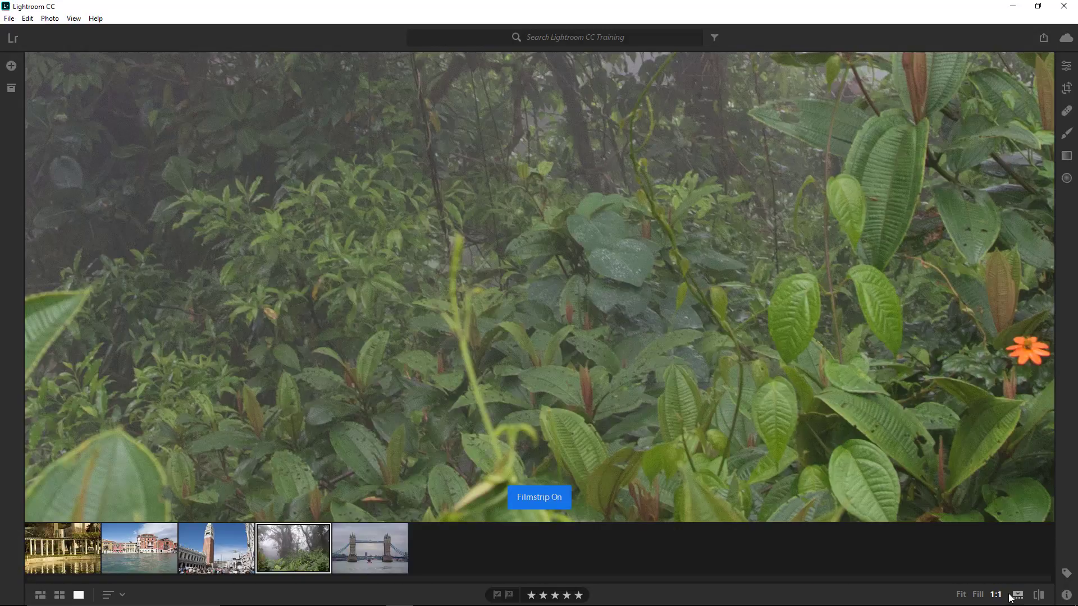
click(1011, 598)
click(1011, 598)
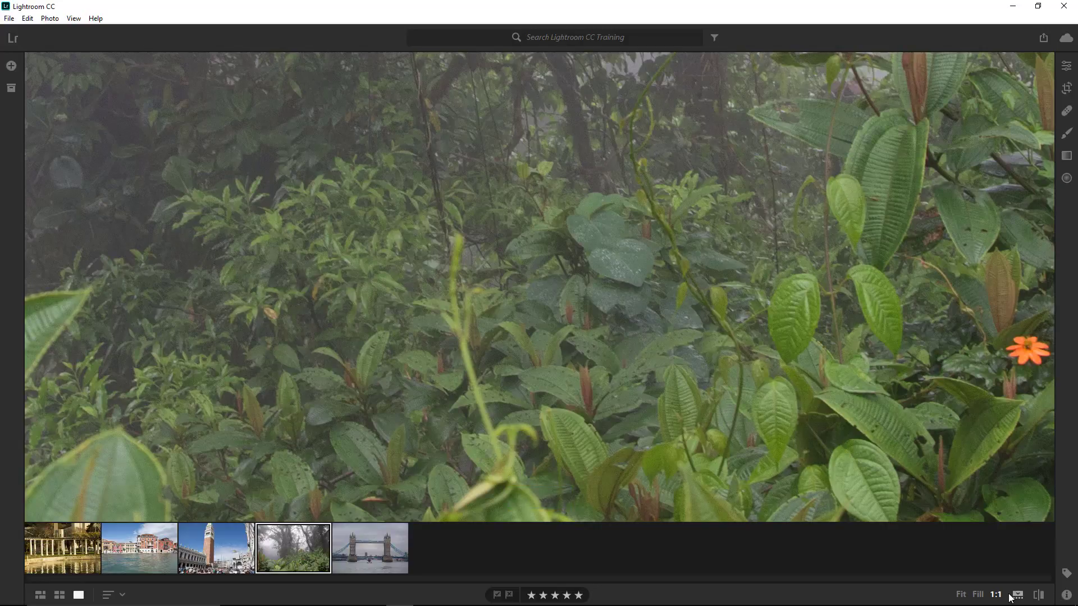
Fit the Tower Bridge photo, compare it with its original, then show the My Photos albums.
click(386, 548)
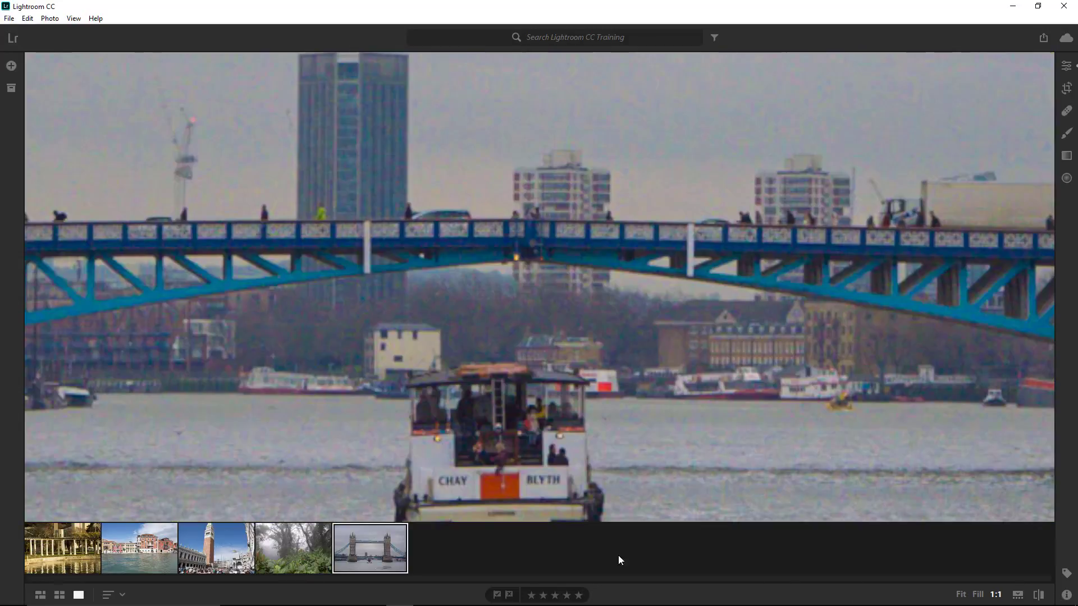
click(961, 594)
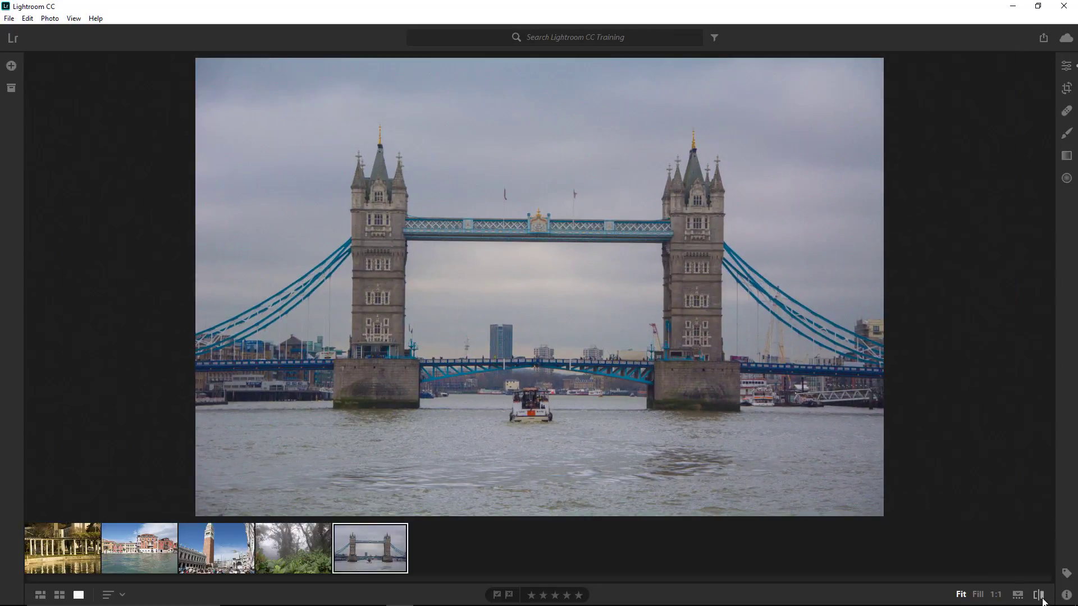
click(1039, 596)
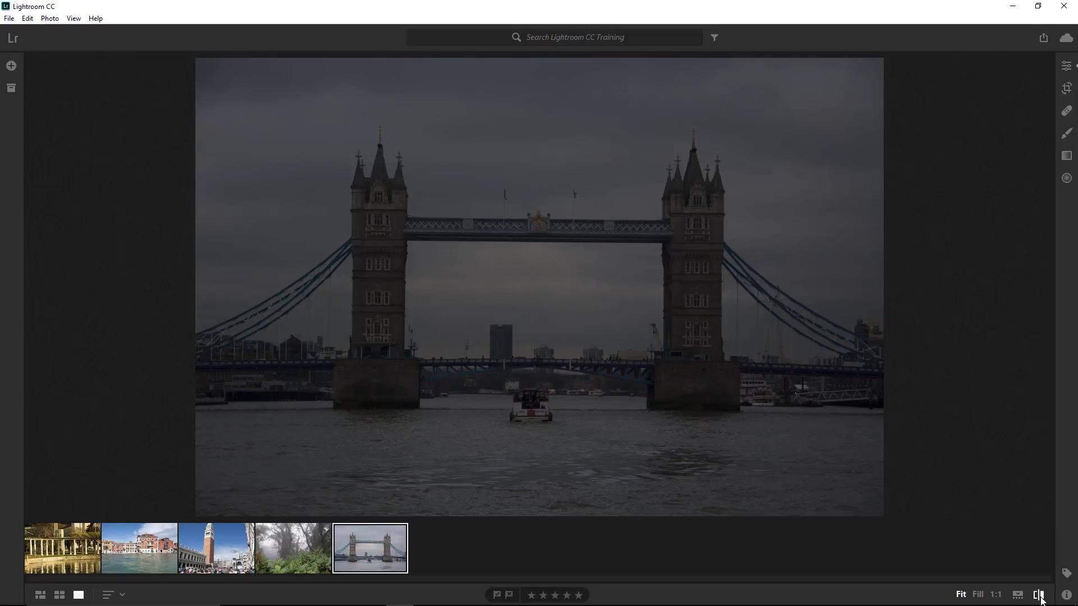
click(1040, 596)
click(11, 88)
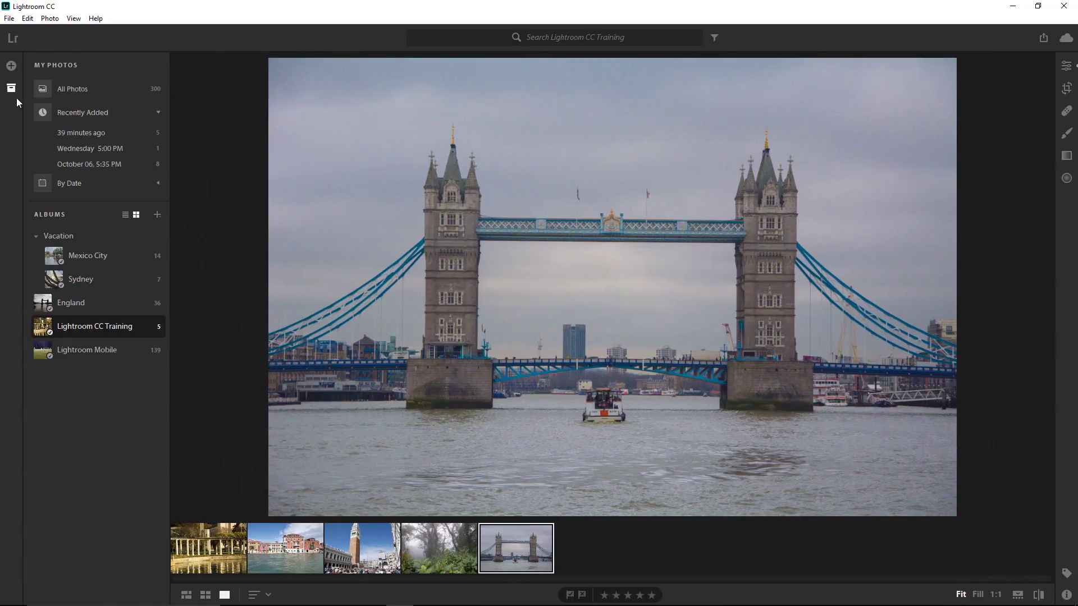
click(76, 351)
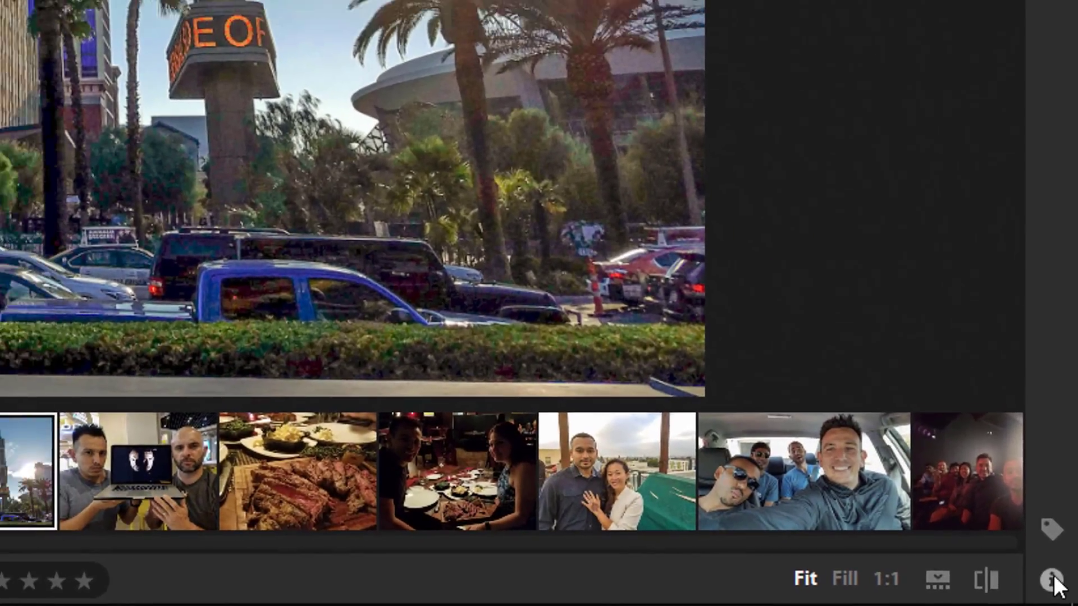
click(1052, 579)
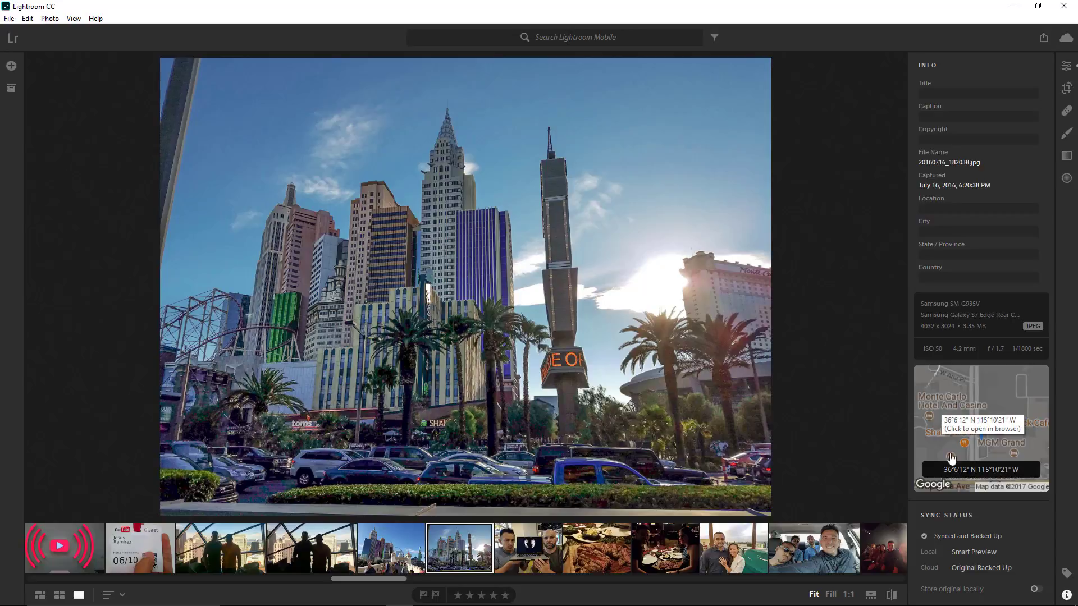
click(11, 90)
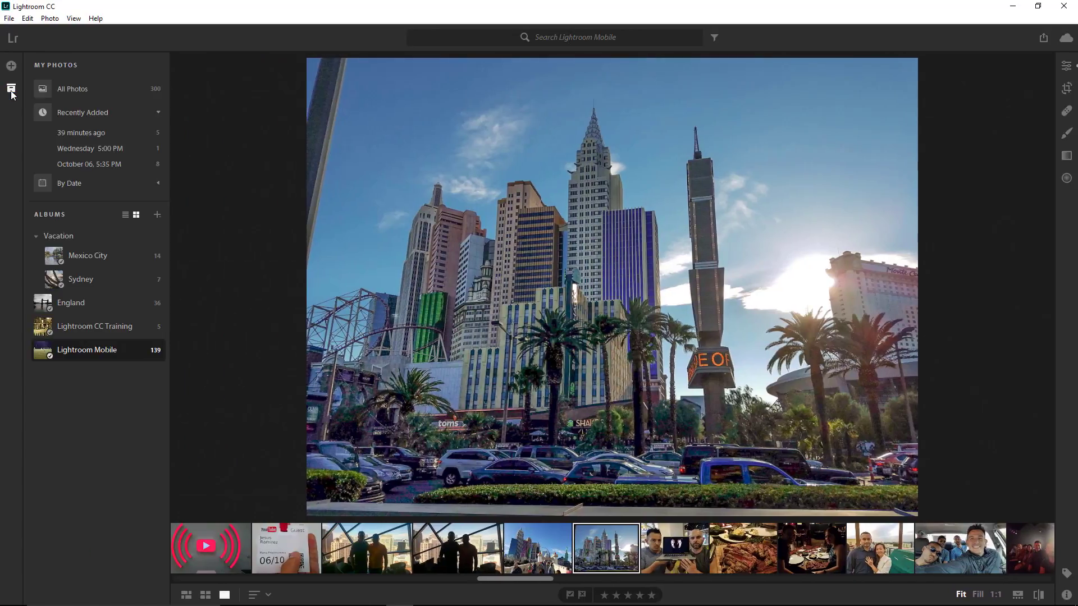
click(57, 90)
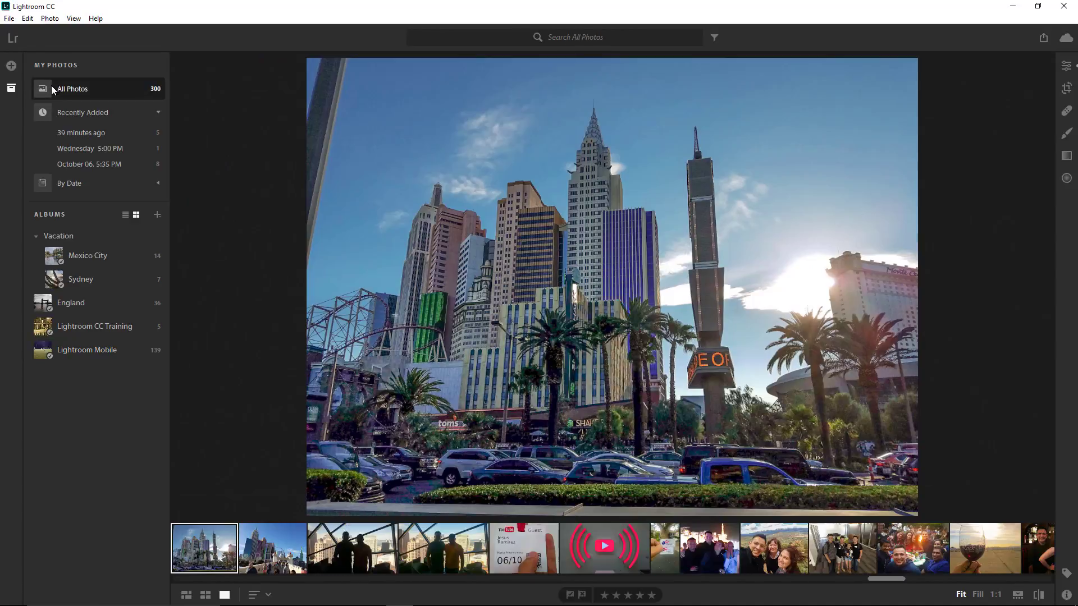
click(1067, 573)
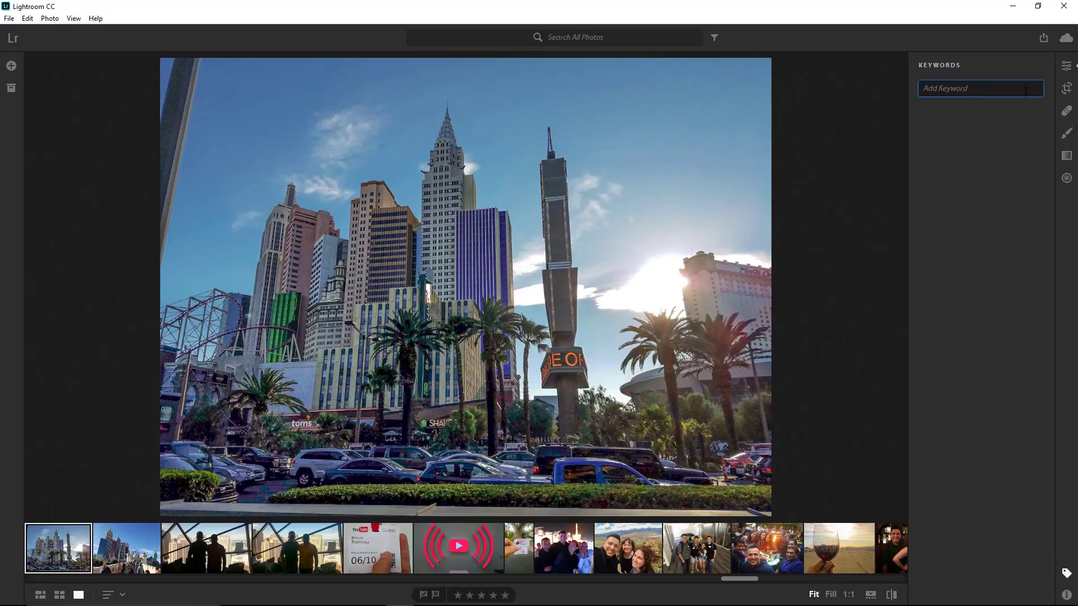
click(1067, 574)
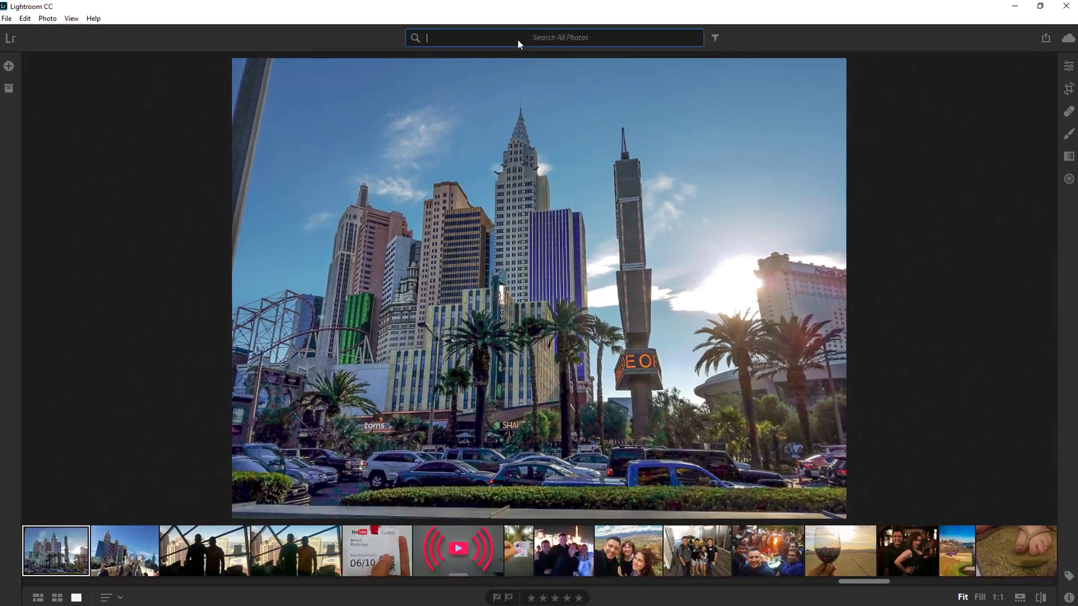
Search all photos for 'Cat'.
click(441, 122)
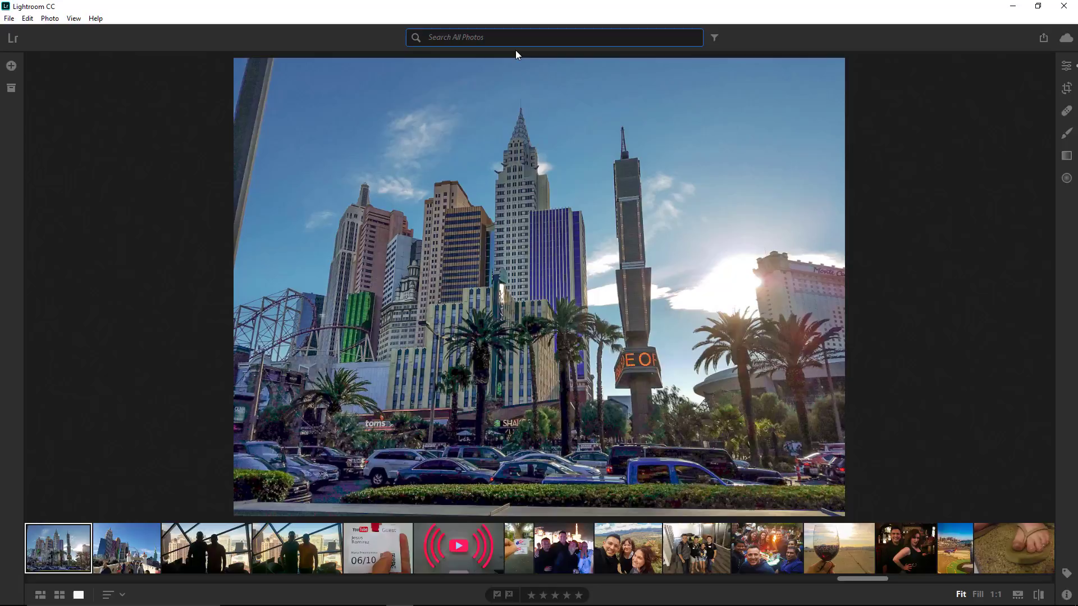
text(Cat)
key(Return)
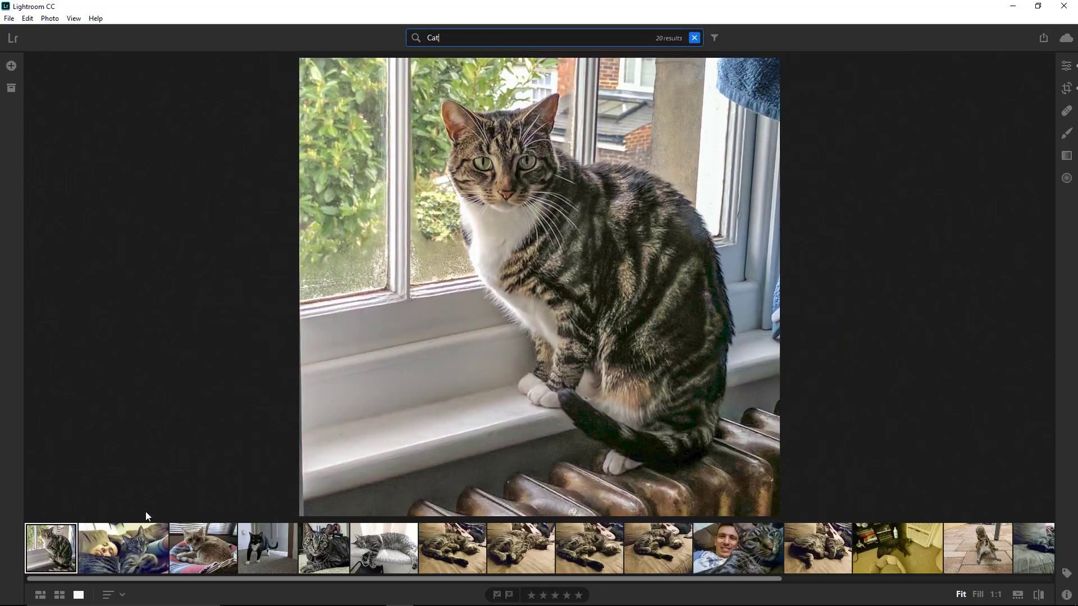
Browse the orange, black-and-white and tabby cat results and the squirrel photo, then clear the search.
click(202, 556)
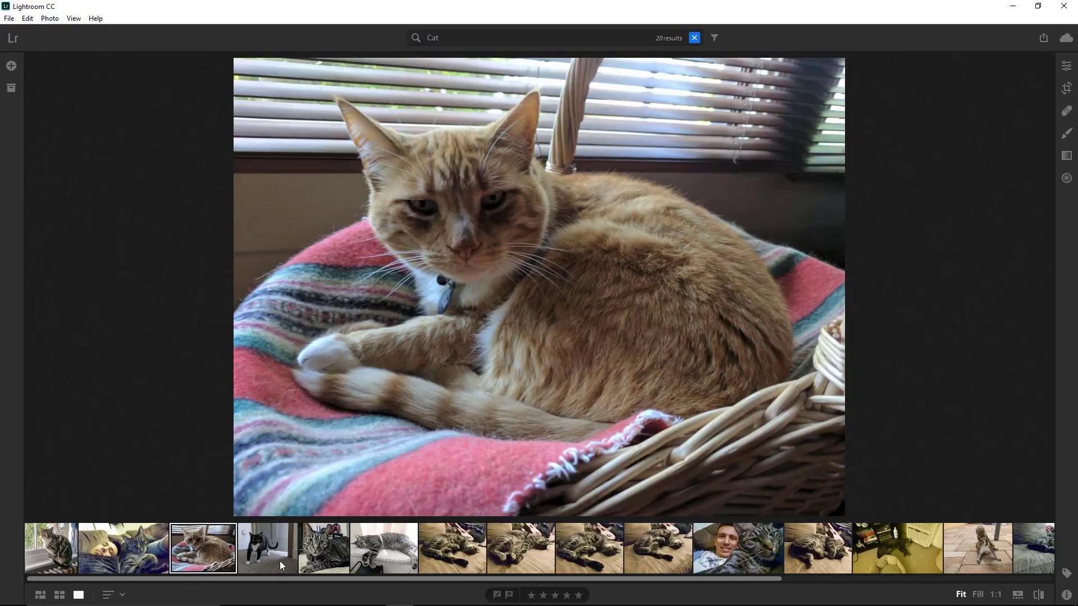
click(279, 561)
click(328, 565)
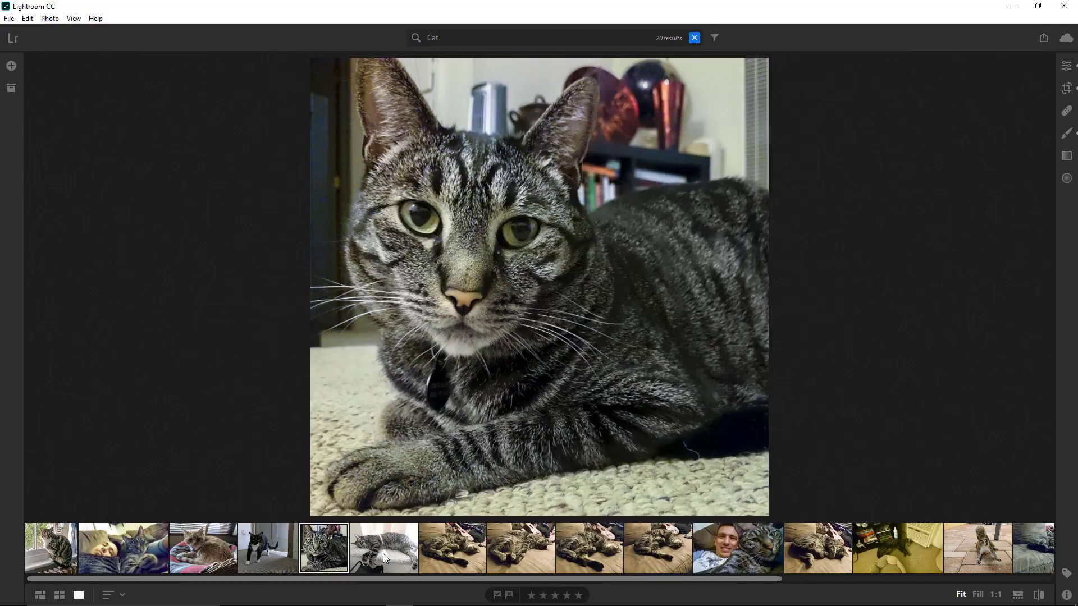
click(976, 557)
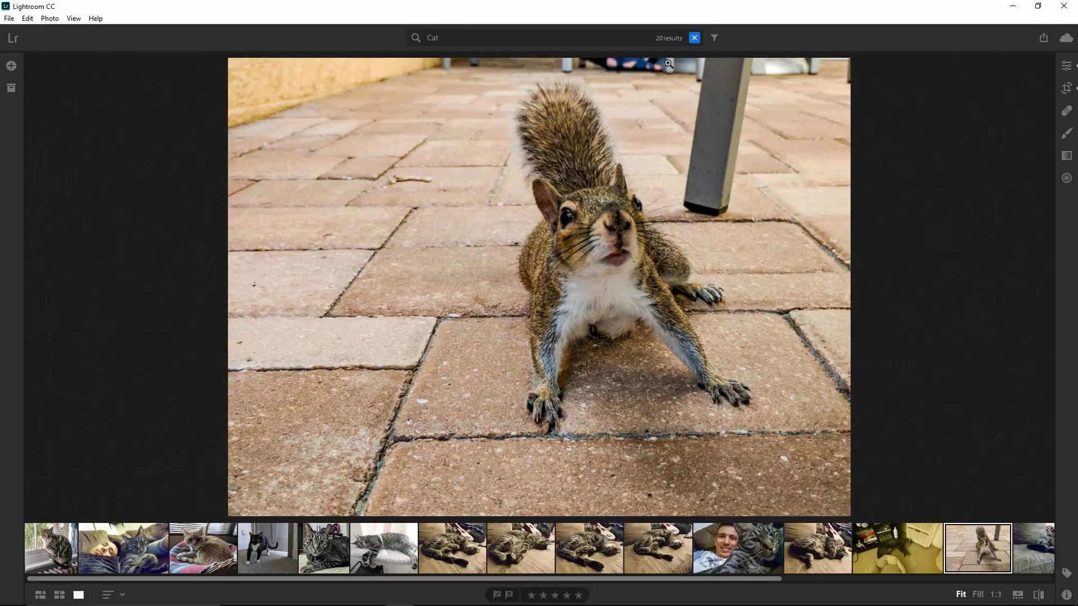
click(694, 40)
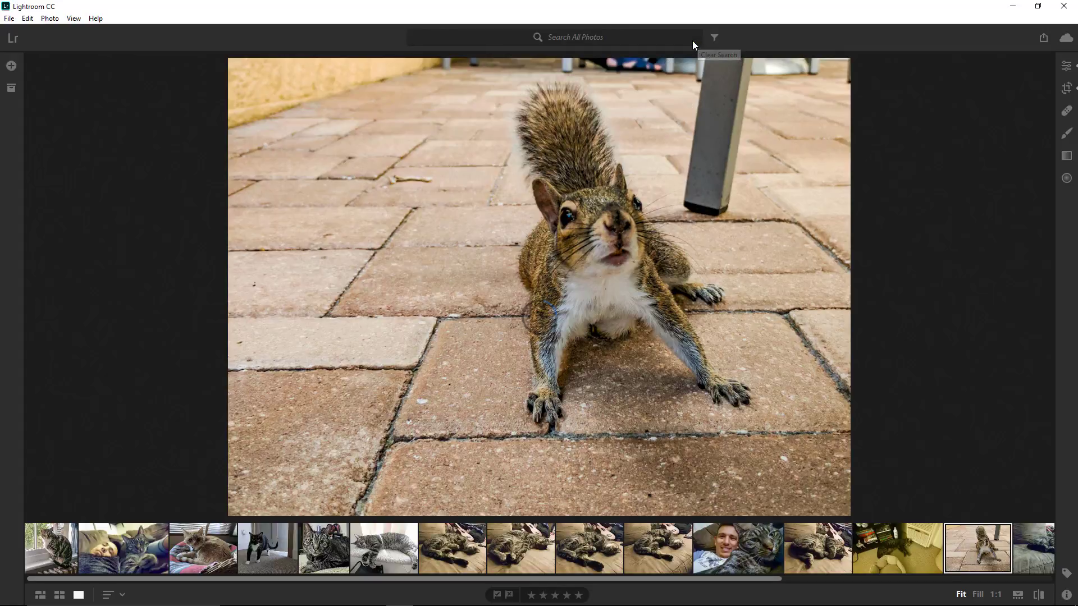
Open the Mexico City album from My Photos, then return to All Photos.
click(14, 88)
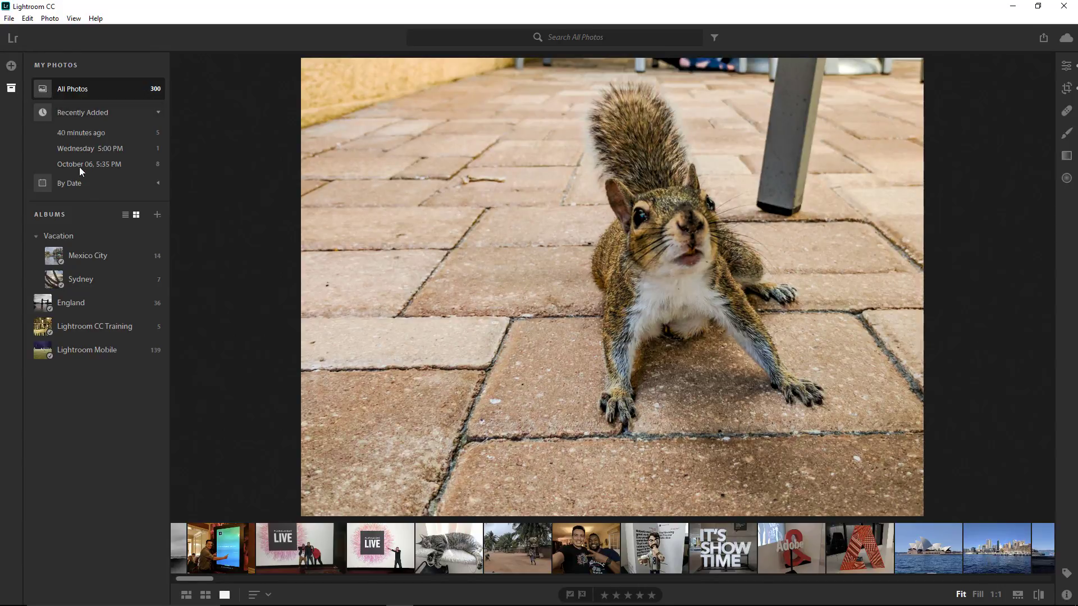
click(85, 254)
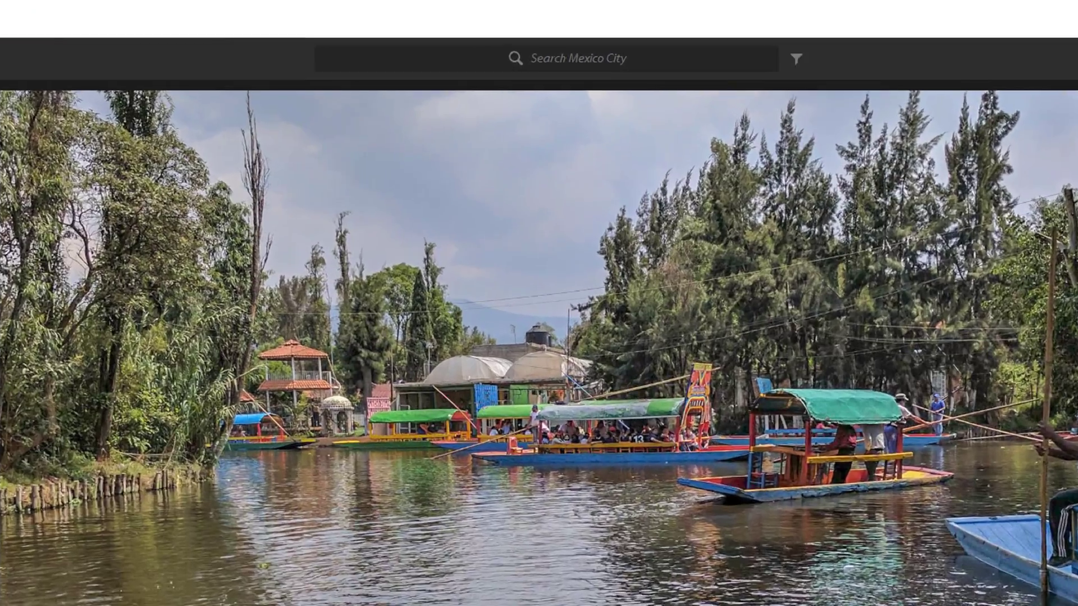
click(91, 284)
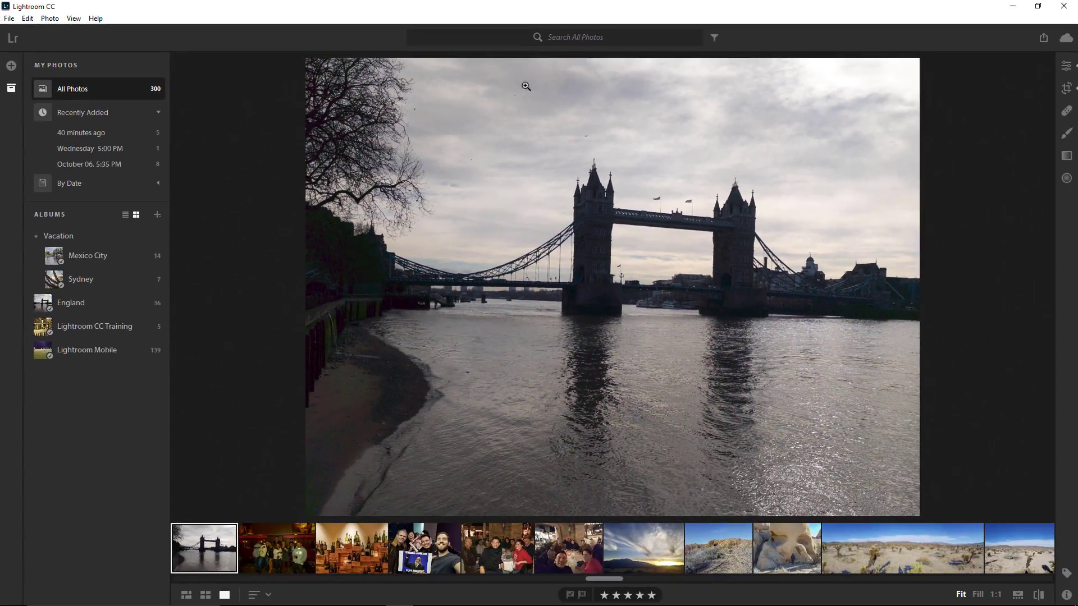
Show the photo filters and preview the Cameras and Locations dropdown lists.
click(714, 38)
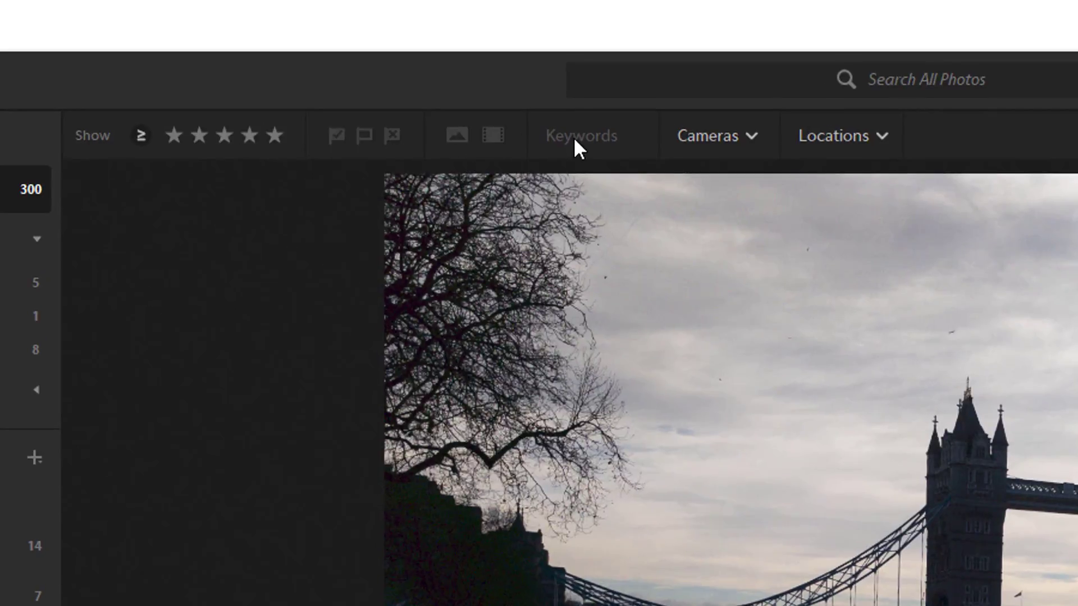
click(708, 140)
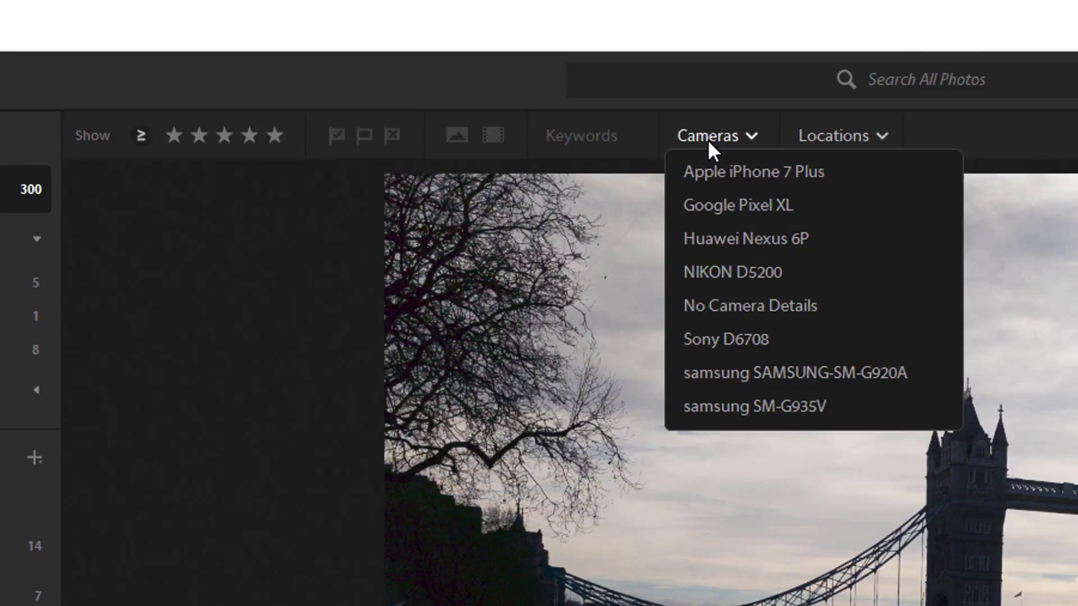
click(710, 139)
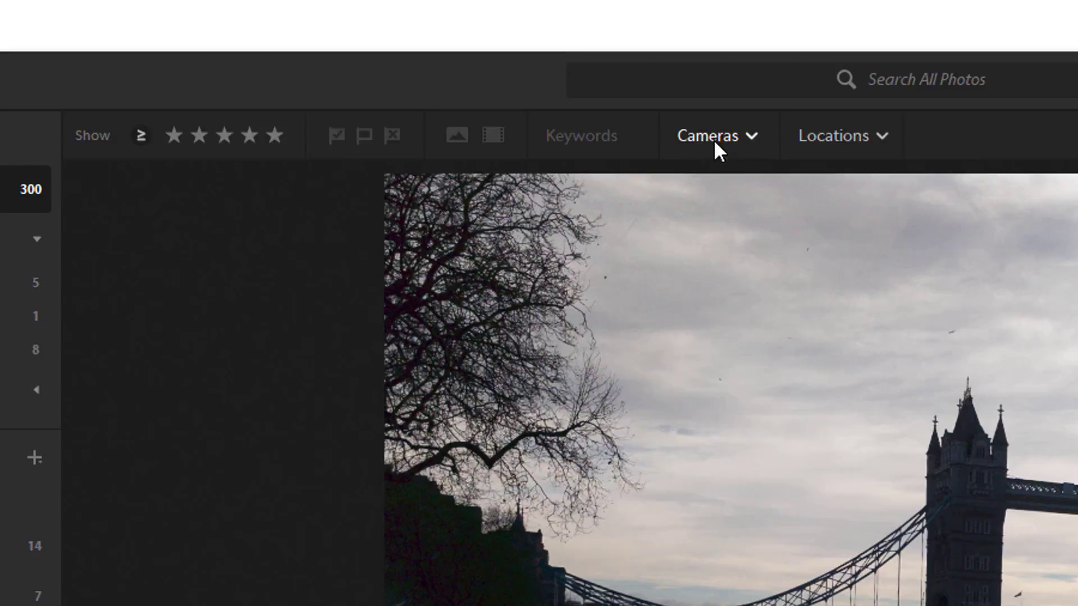
click(828, 132)
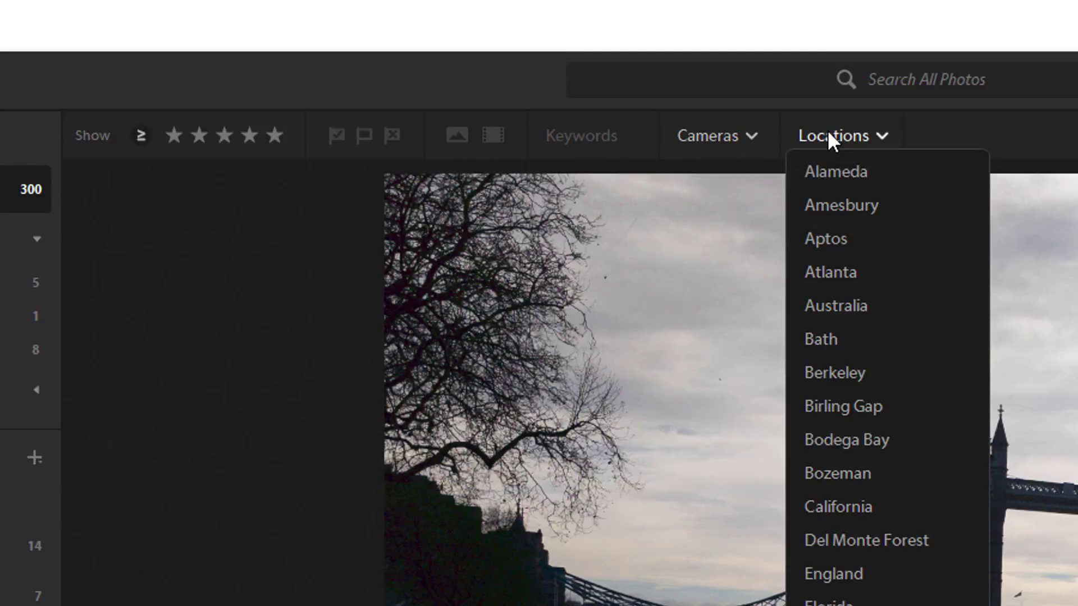
click(828, 132)
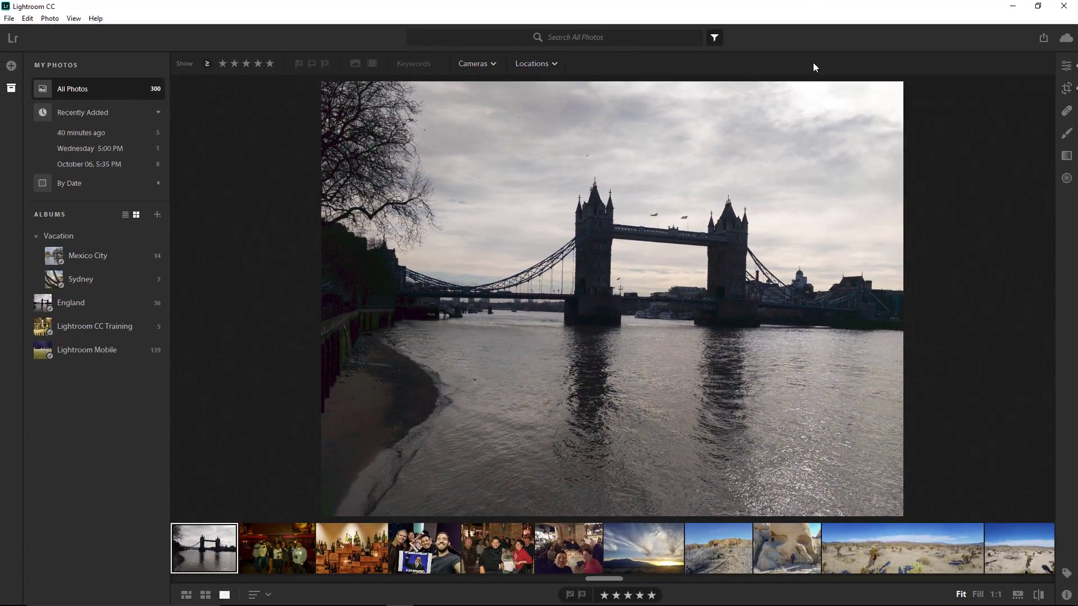
Preview the sharing options, check cloud storage and sync status, then launch Lightroom Web.
click(1043, 38)
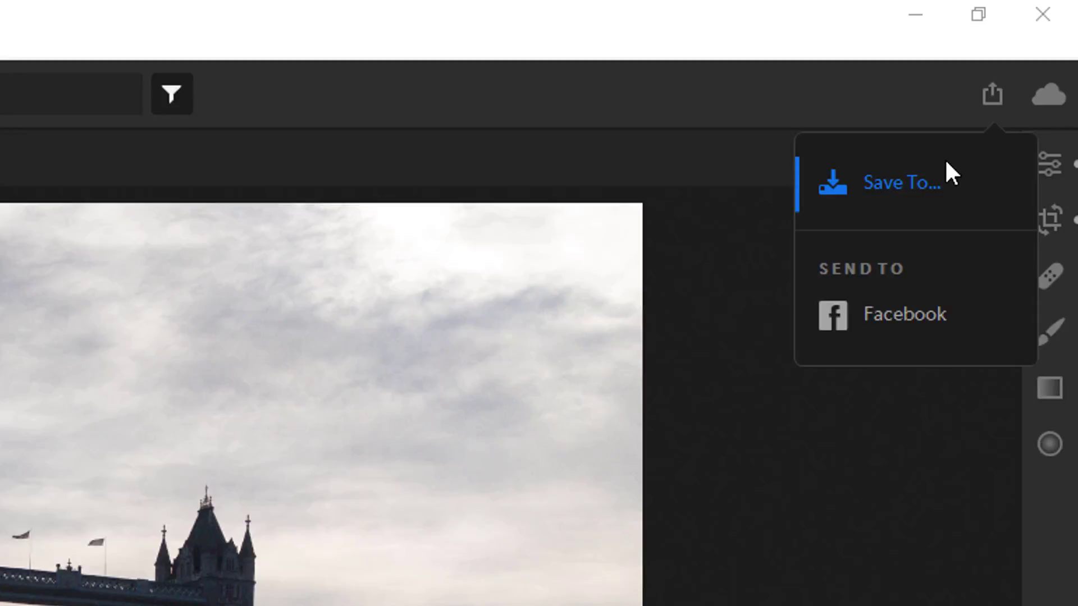
click(990, 100)
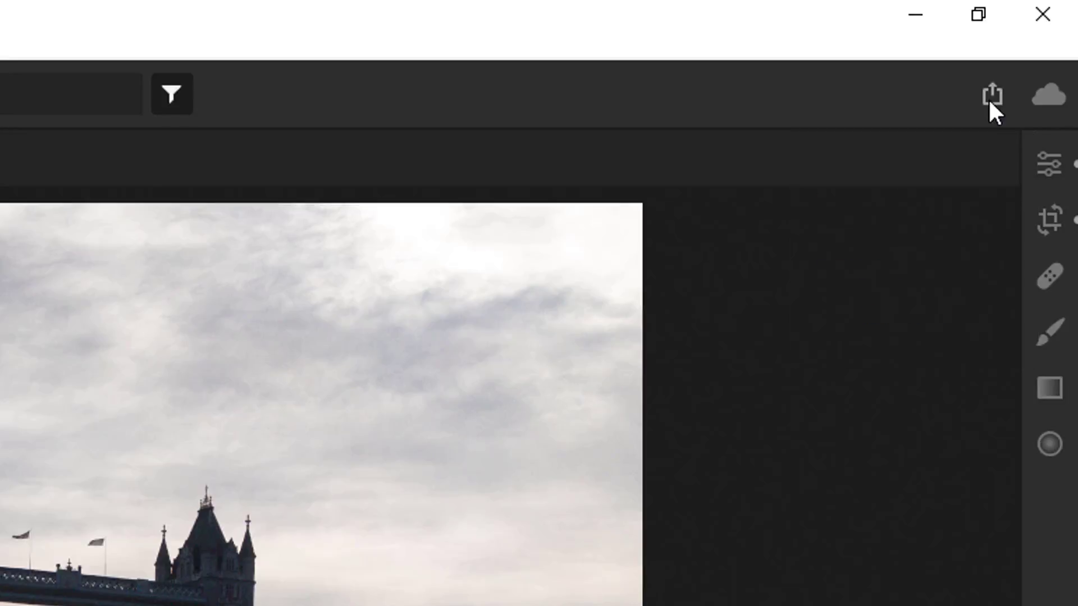
click(1051, 98)
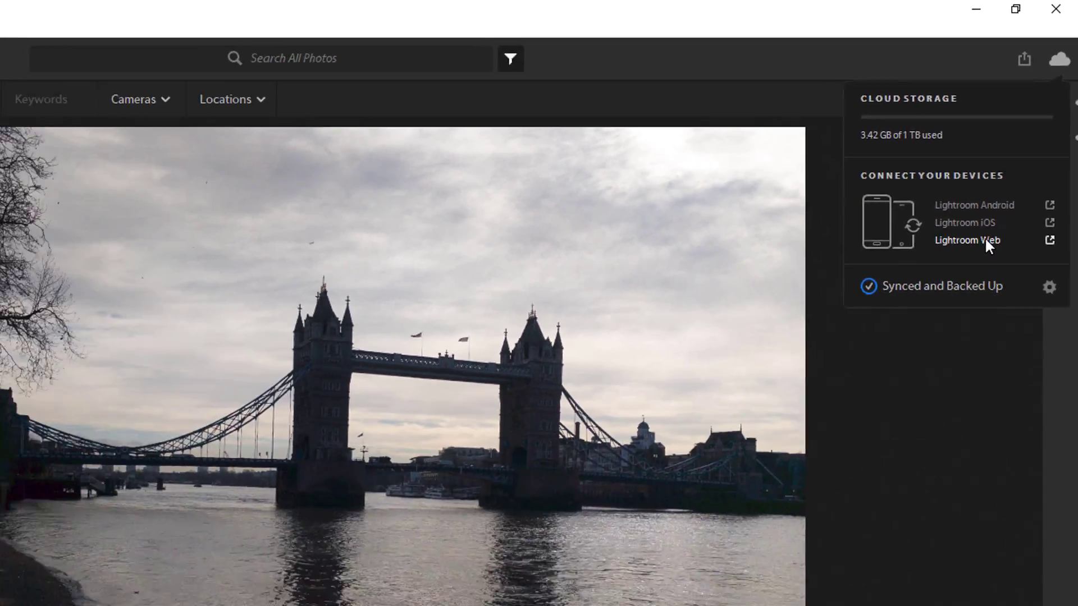
click(929, 379)
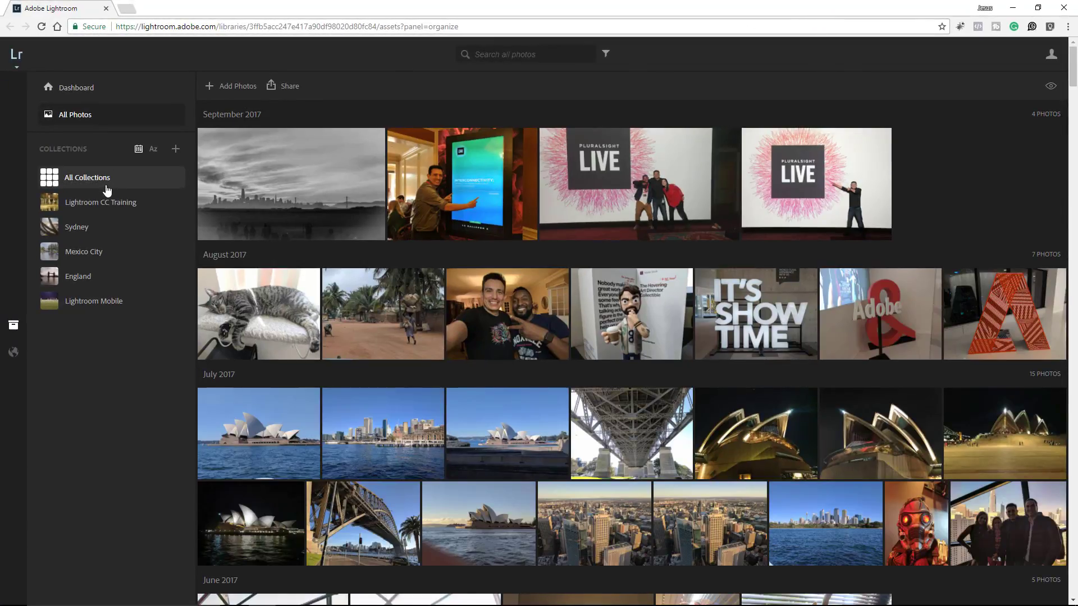
In the Lightroom CC Training collection, lower the Venice photo's exposure to -3.09, save, and close the browser.
click(118, 211)
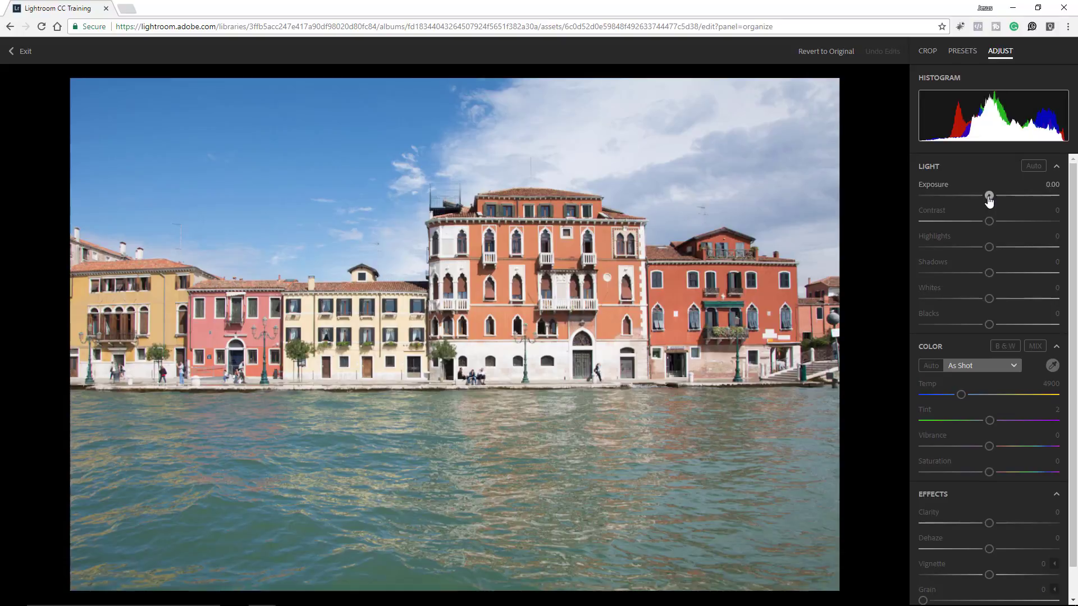
drag(988, 196, 950, 206)
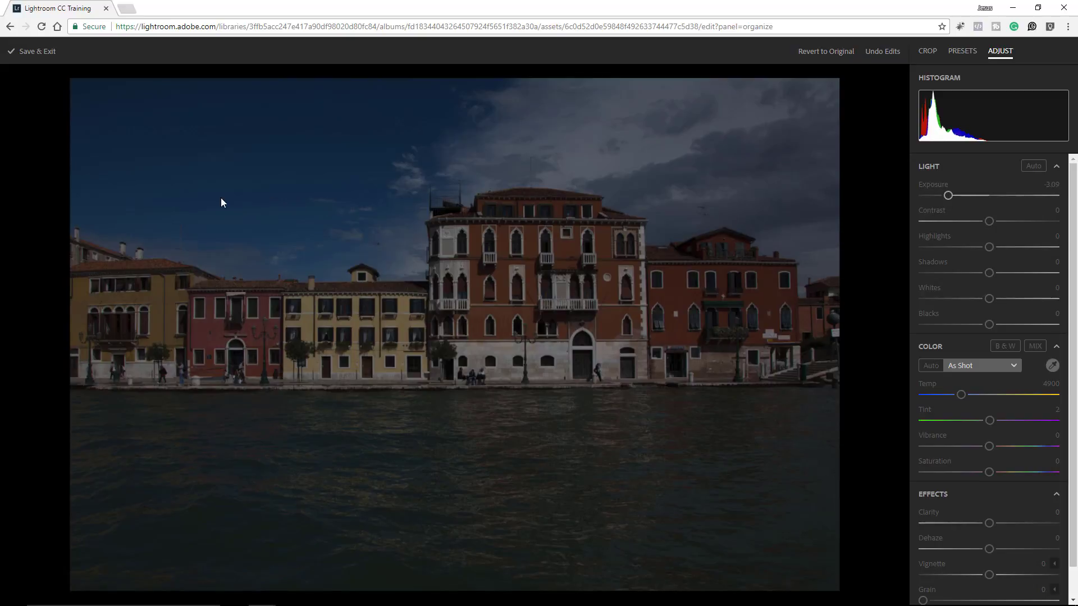
click(35, 51)
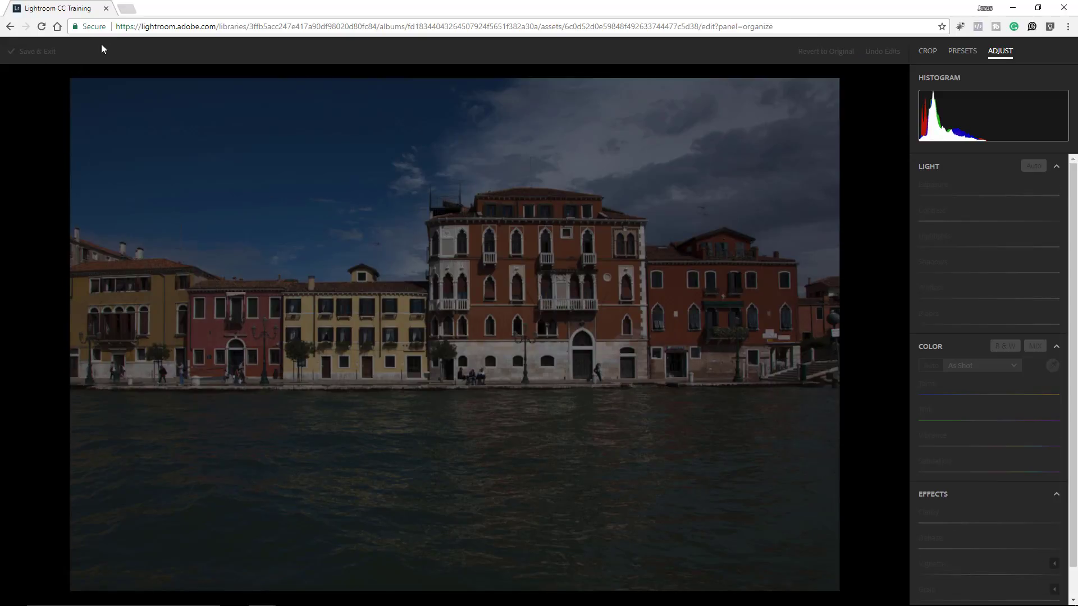
click(106, 10)
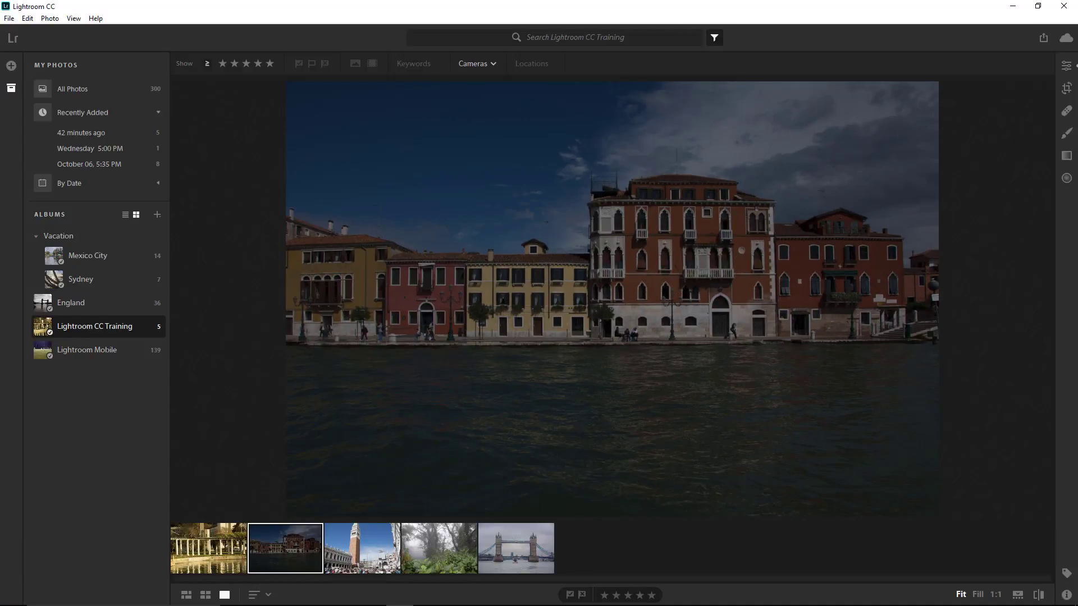